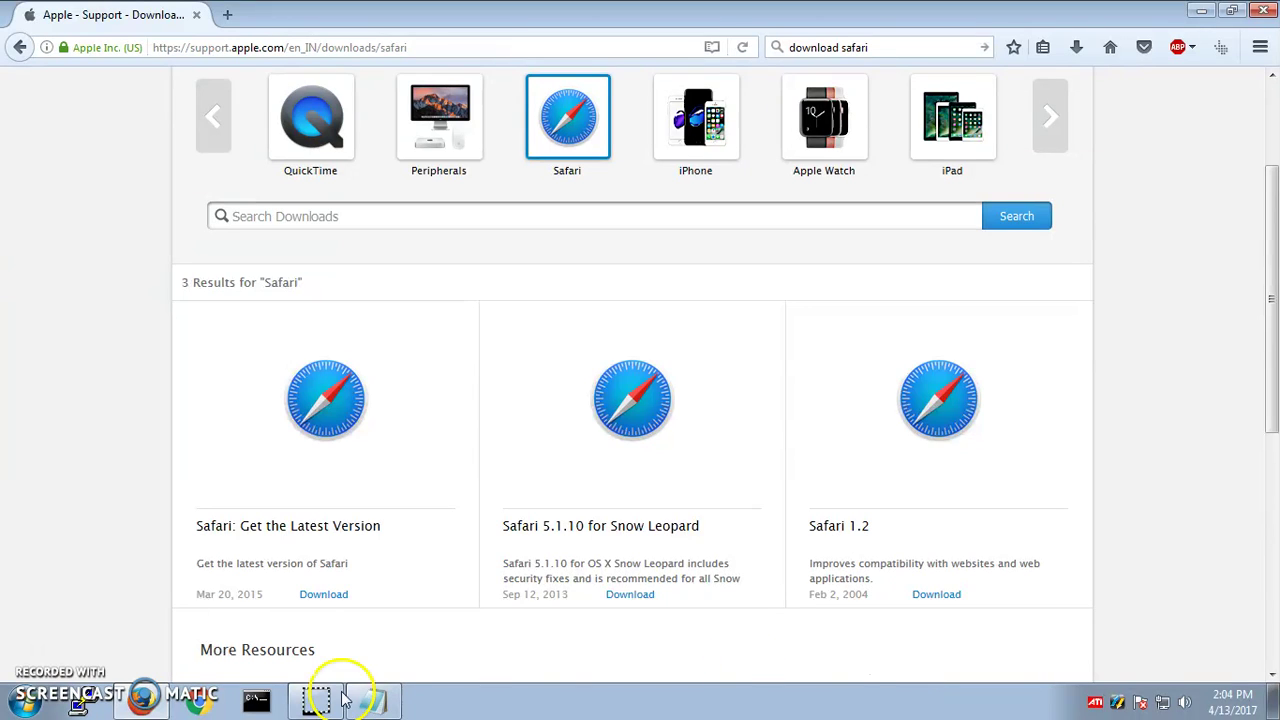
Delete the trailing slash in Notepad and select the address filehippo.com/download_safari
{"action": "left_click", "coordinate": [379, 707]}
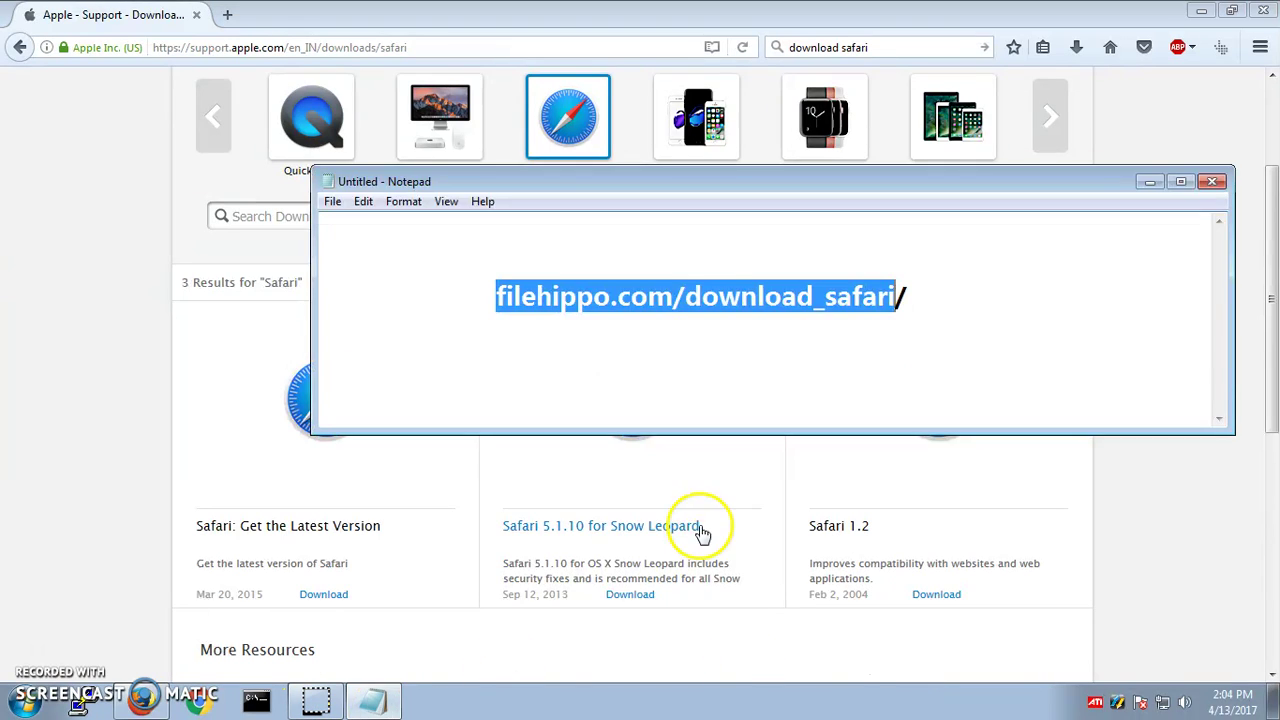
{"action": "left_click", "coordinate": [712, 386]}
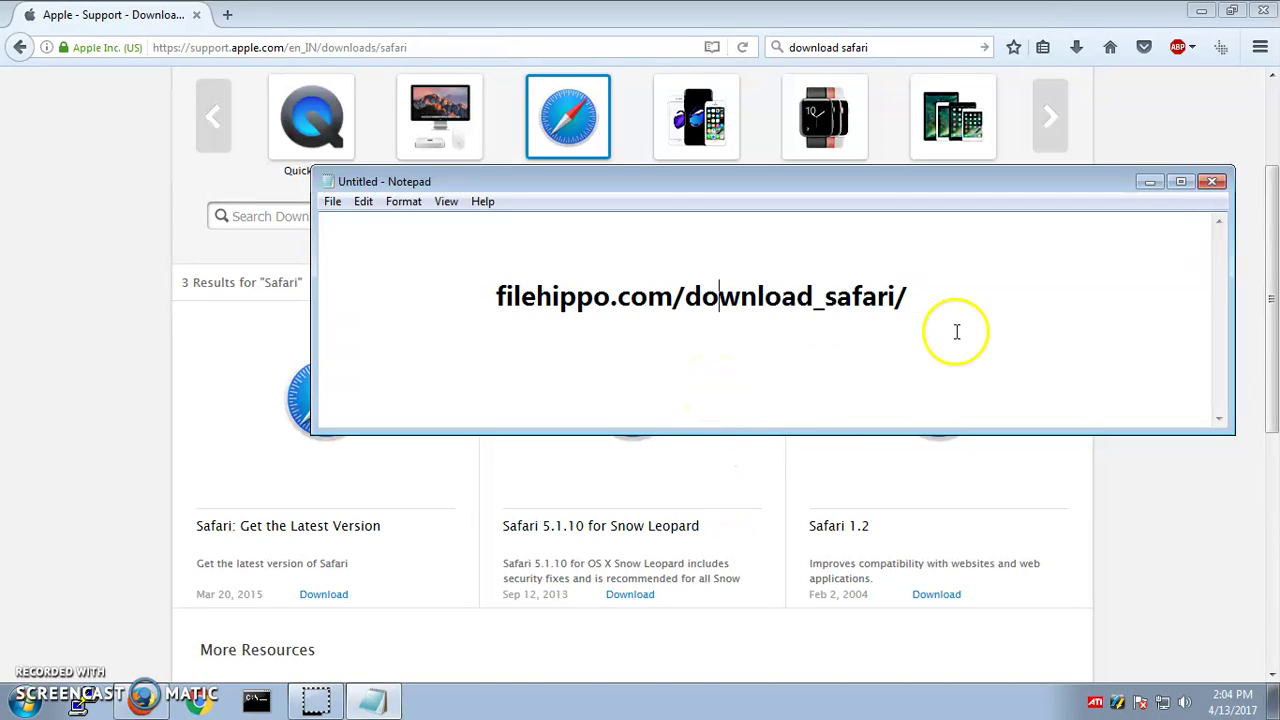
{"action": "left_click_drag", "start_coordinate": [957, 323], "coordinate": [899, 294]}
{"action": "key", "text": "BackSpace"}
{"action": "key", "text": "ctrl+a"}
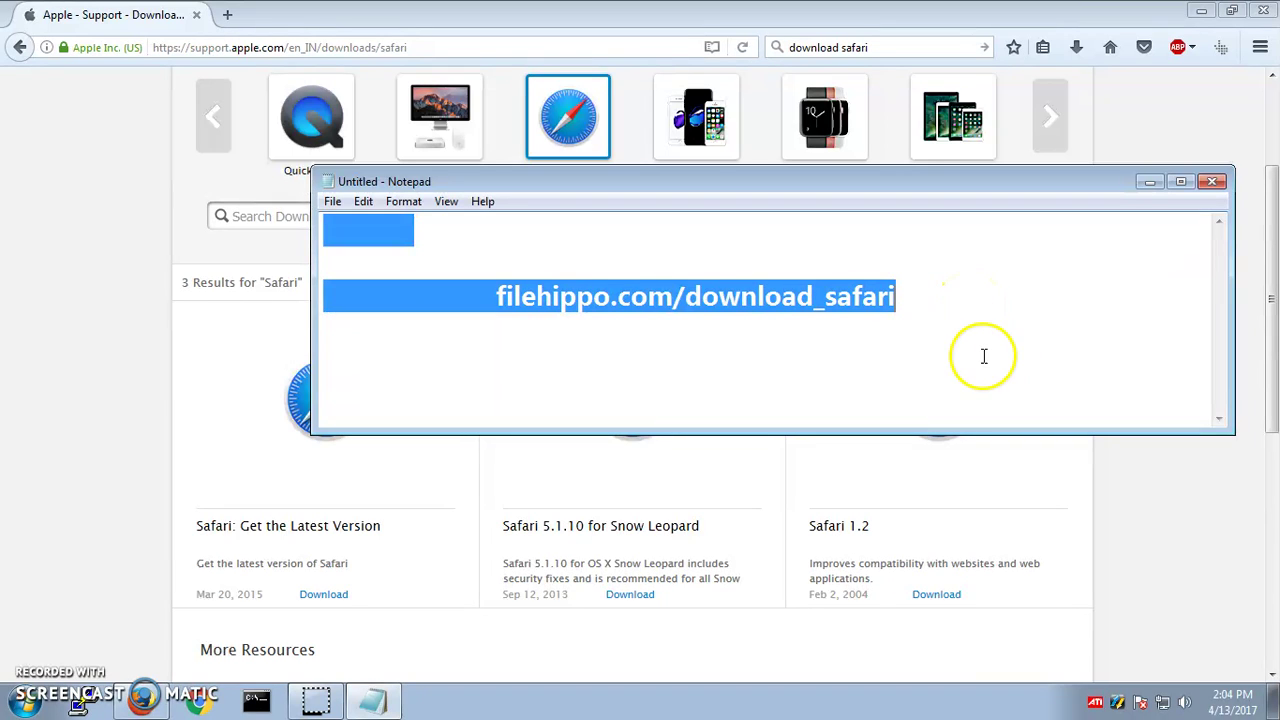
{"action": "left_click_drag", "start_coordinate": [977, 351], "coordinate": [493, 289]}
{"action": "key", "text": "ctrl+c"}
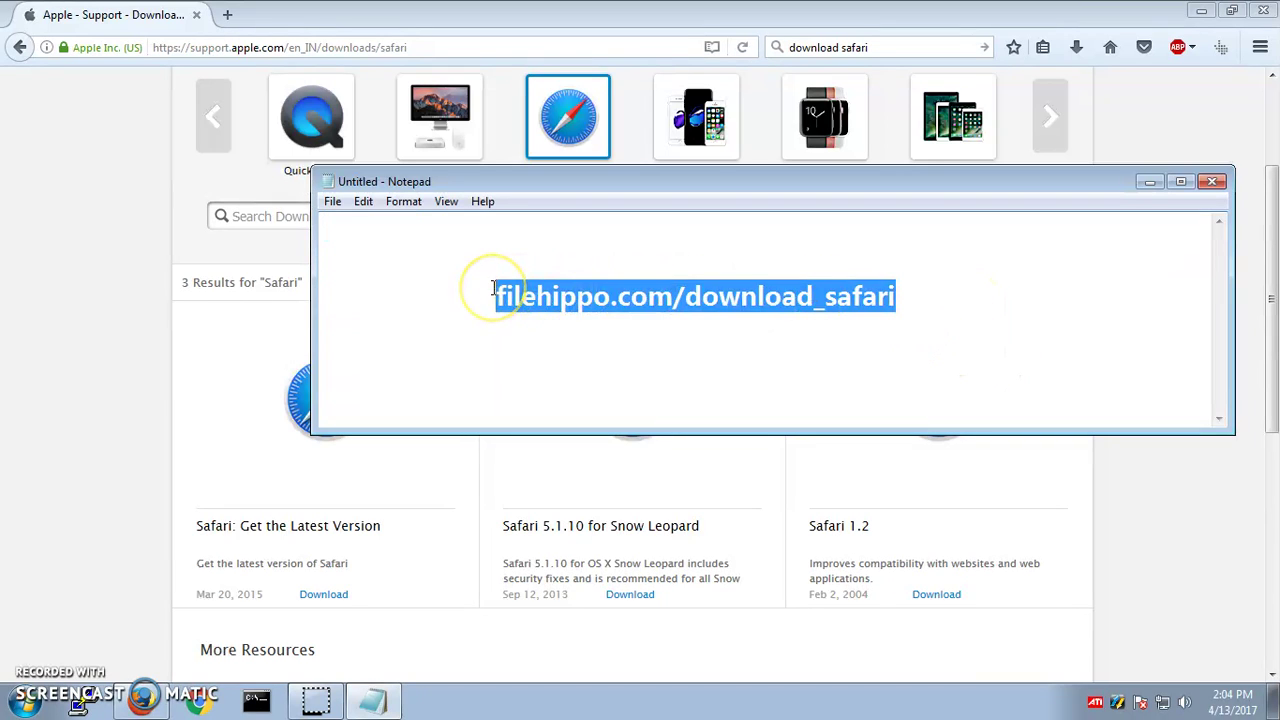
Paste filehippo.com/download_safari into Firefox's address bar and load the Safari download page
{"action": "left_click", "coordinate": [77, 305]}
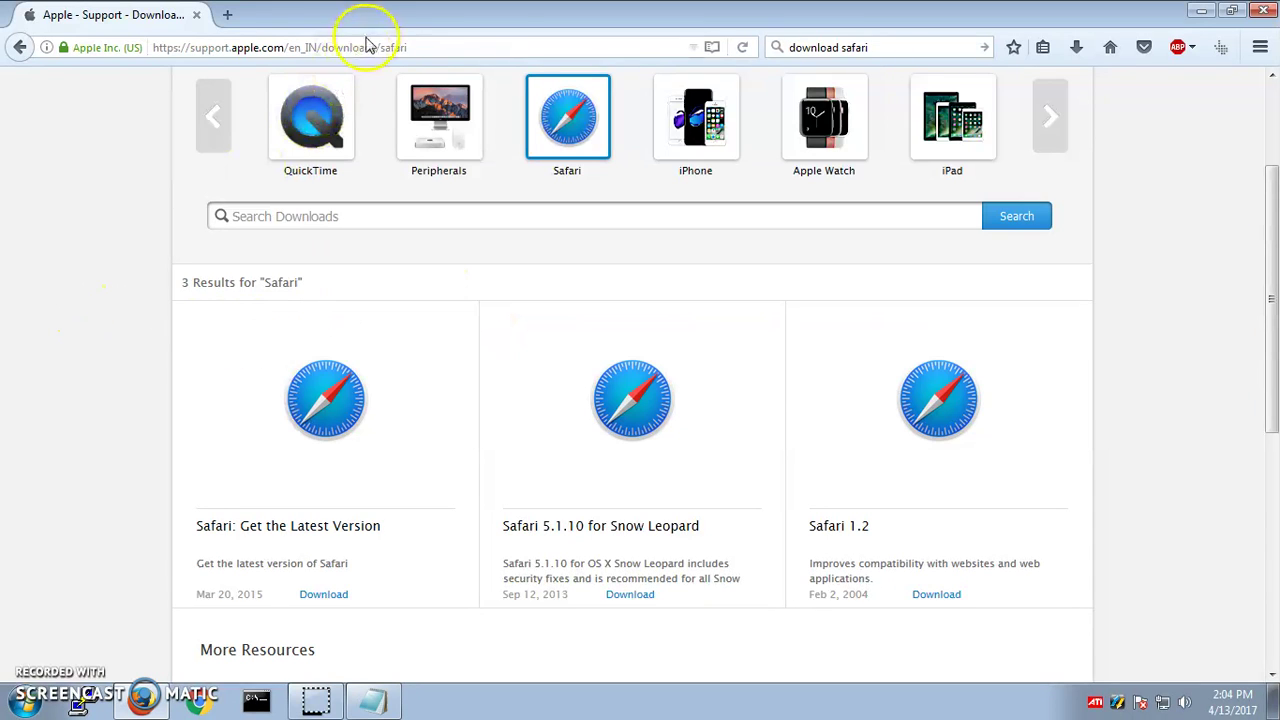
{"action": "left_click", "coordinate": [423, 47]}
{"action": "key", "text": "ctrl+v"}
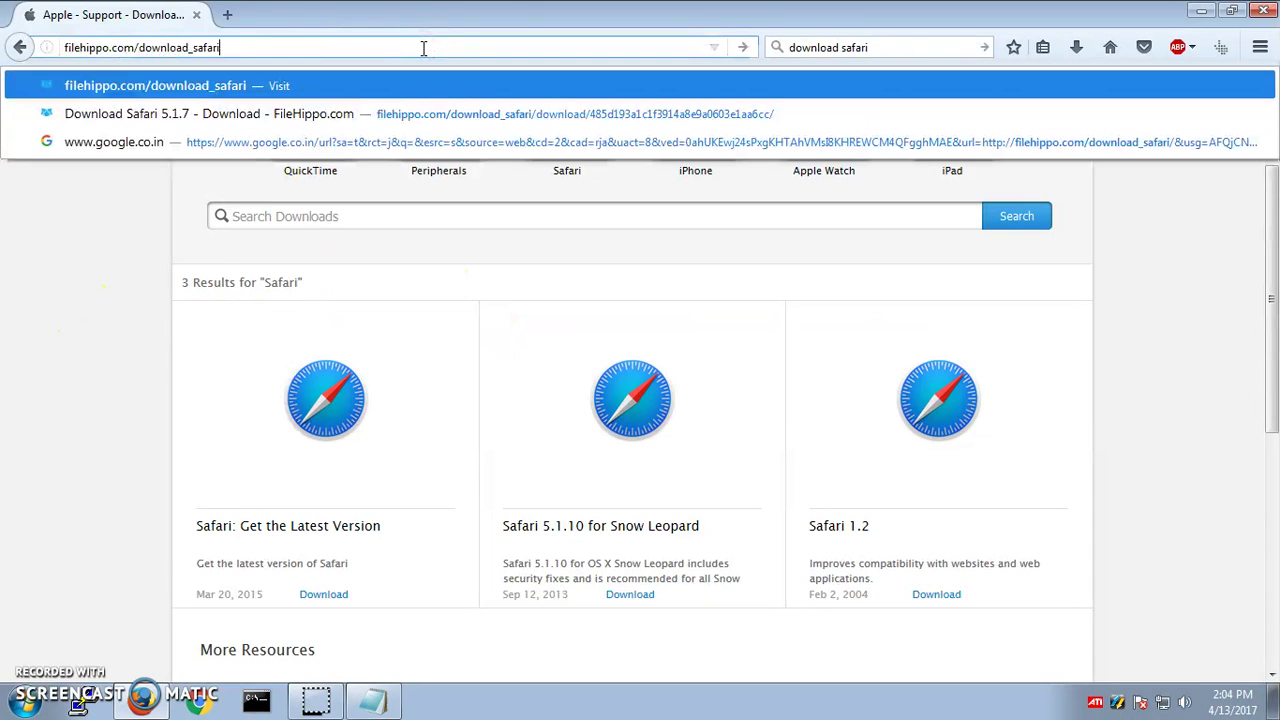
{"action": "key", "text": "Return"}
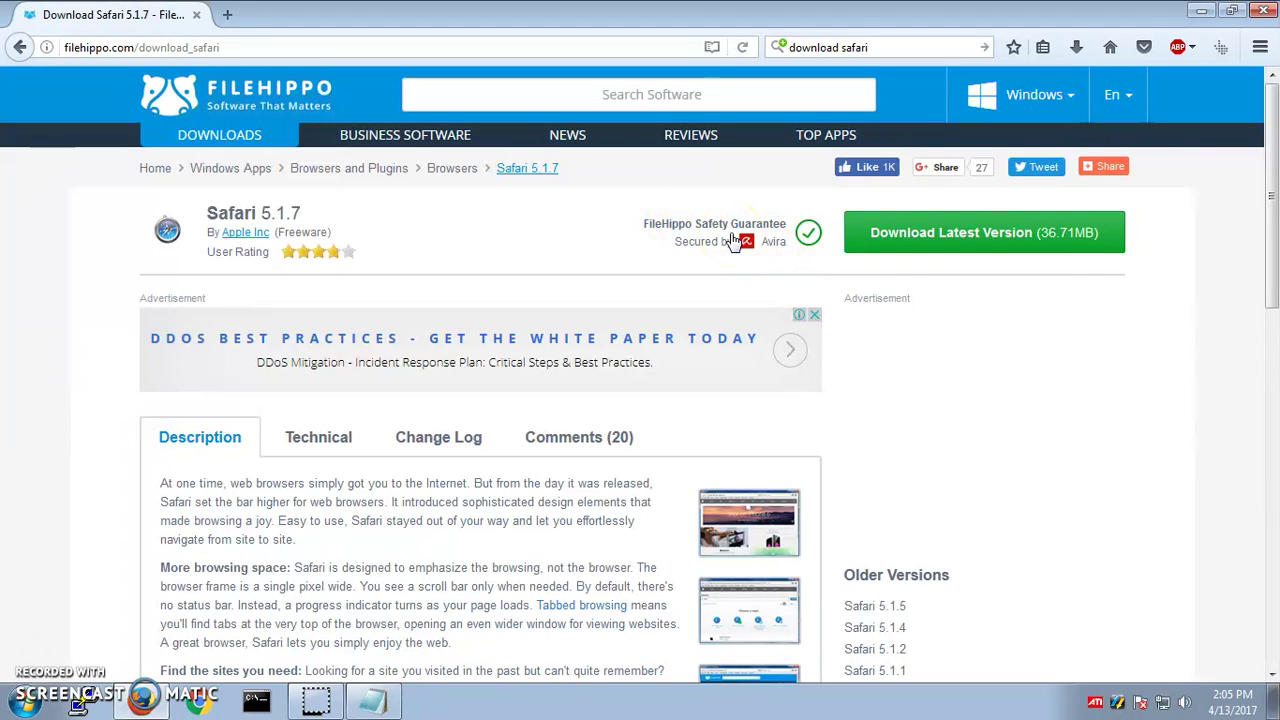
Download the latest Safari version and save SafariSetup.exe into the Downloads folder
{"action": "left_click", "coordinate": [978, 256]}
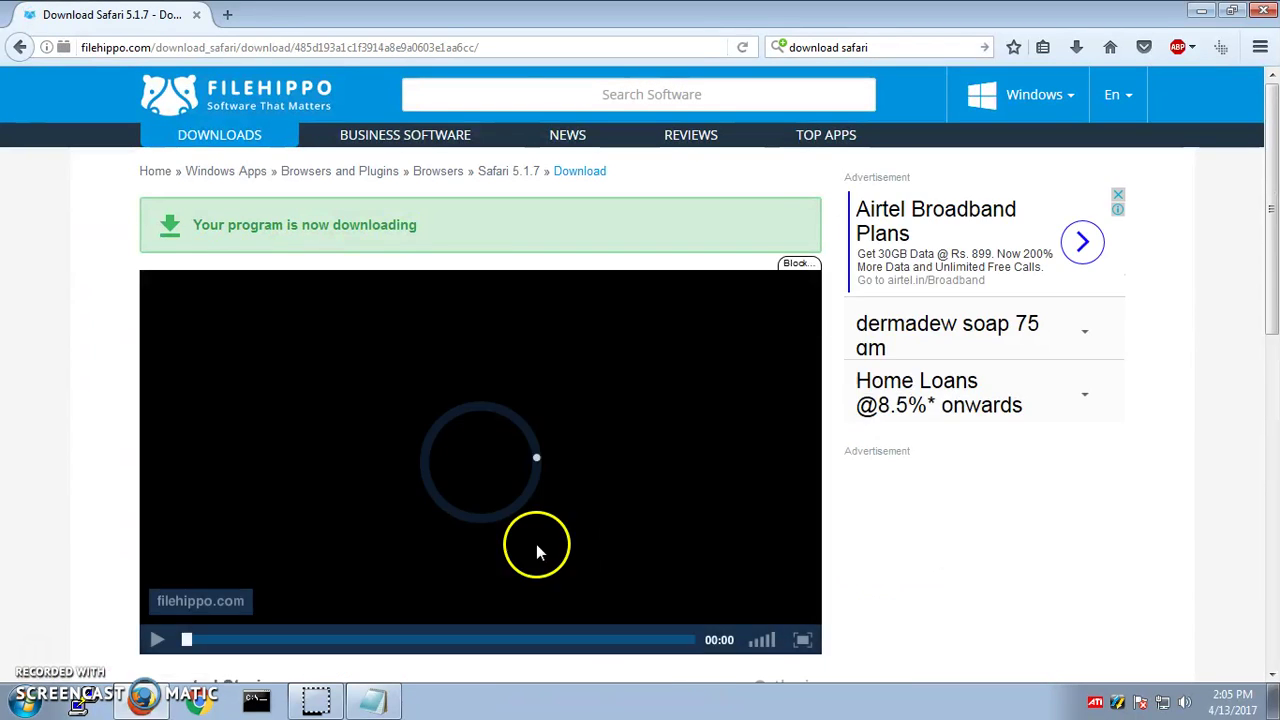
{"action": "left_click", "coordinate": [157, 640]}
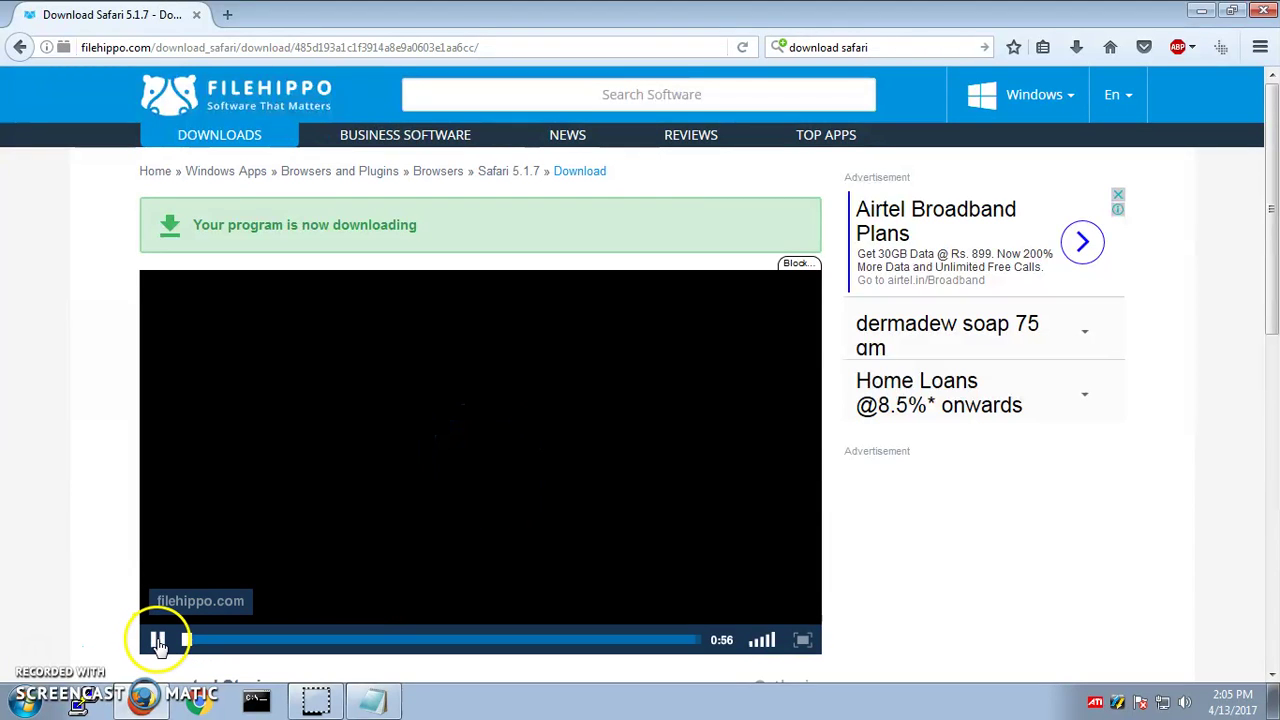
{"action": "left_click", "coordinate": [157, 640]}
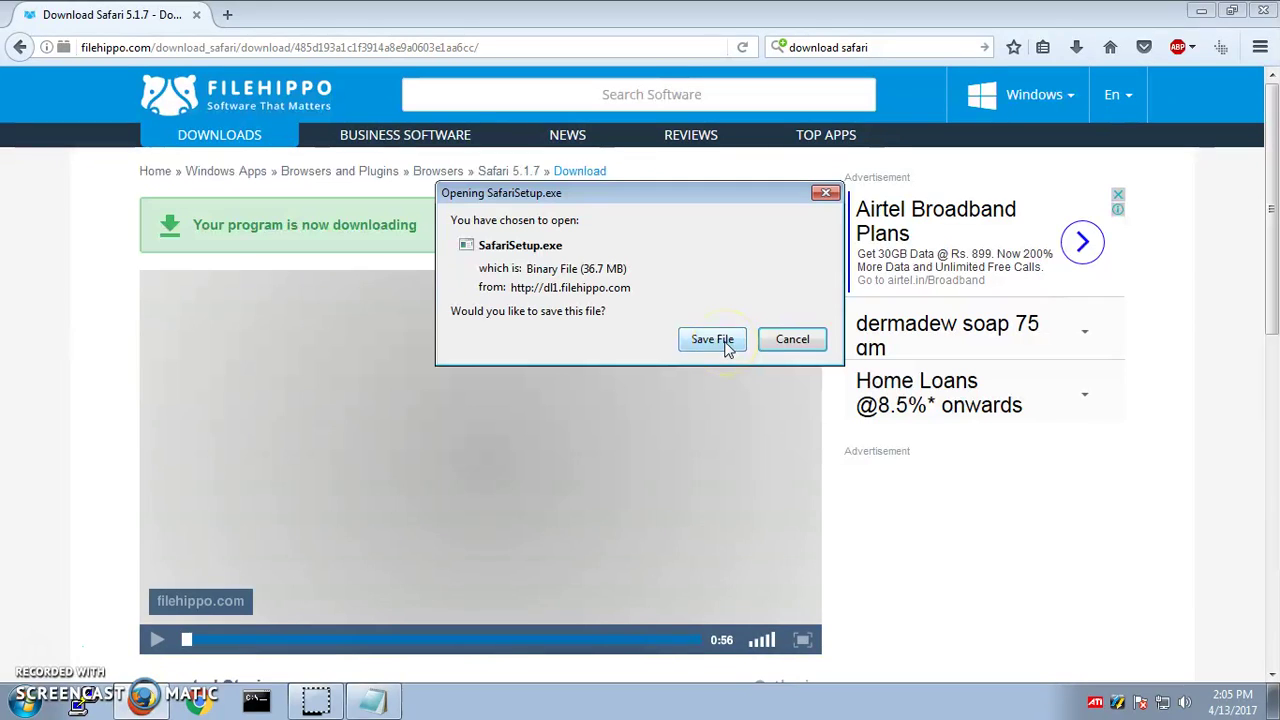
{"action": "left_click", "coordinate": [712, 340]}
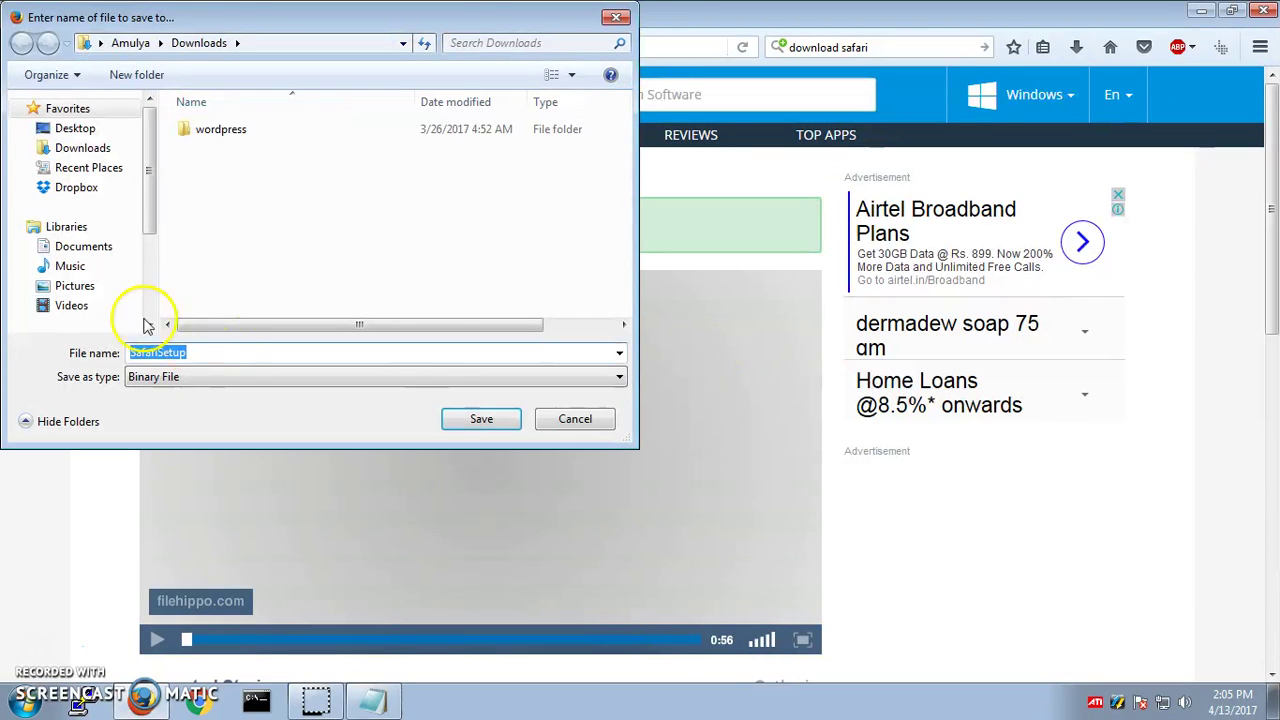
{"action": "left_click", "coordinate": [85, 150]}
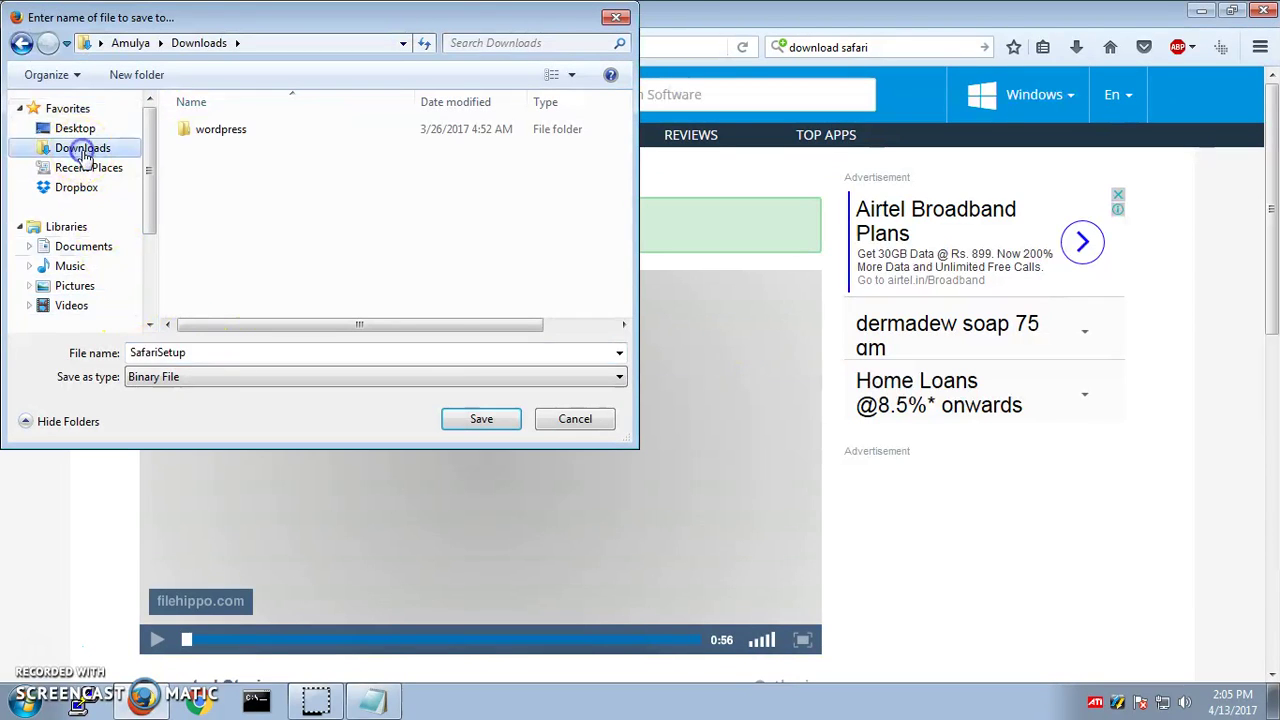
{"action": "left_click", "coordinate": [481, 420]}
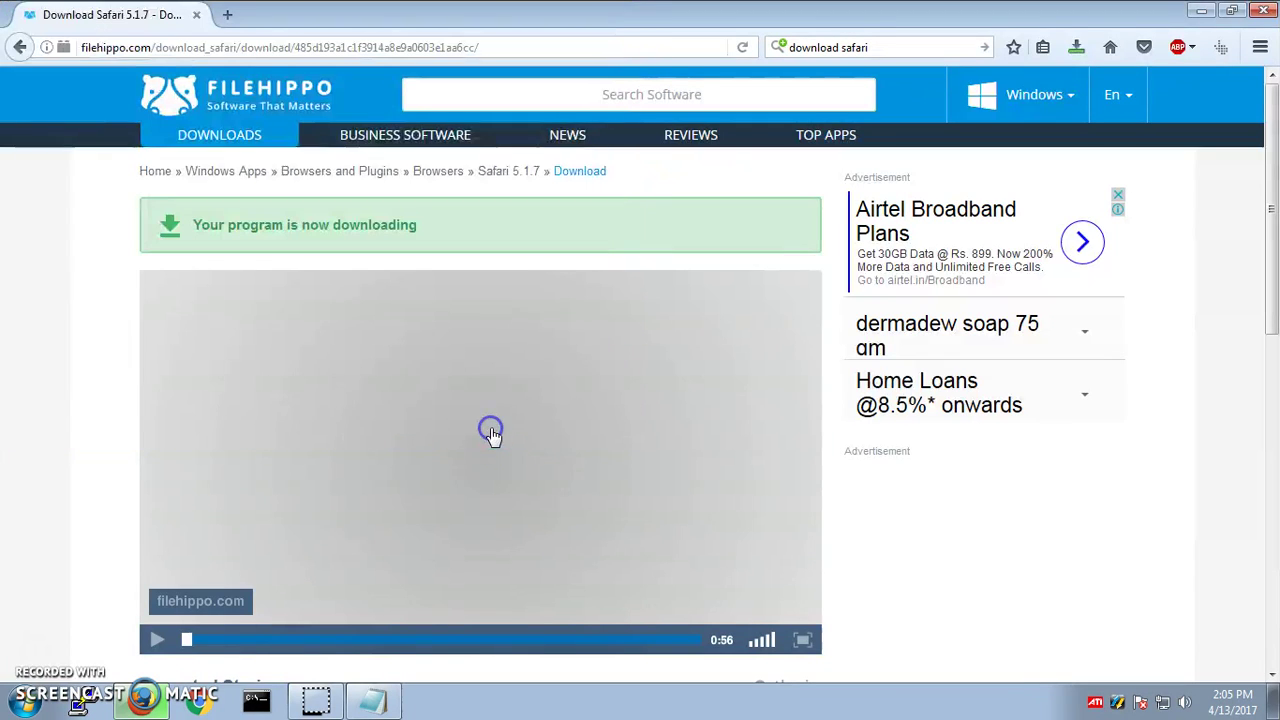
Try opening SafariSetup.exe from Firefox's recent downloads, then dismiss the security warning
{"action": "left_click", "coordinate": [1075, 49]}
{"action": "left_click", "coordinate": [877, 103]}
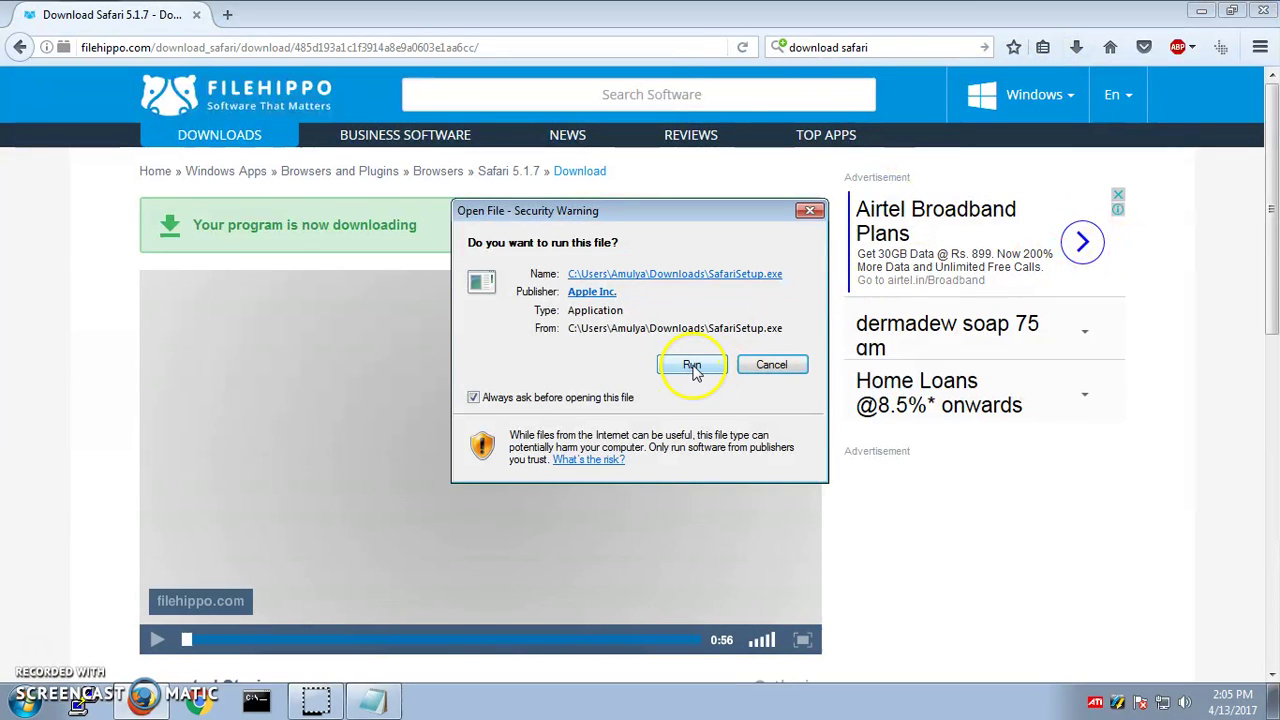
{"action": "left_click", "coordinate": [768, 365]}
Open the Downloads folder from the Run box and try launching SafariSetup, cancelling the warning
{"action": "key", "text": "super+r"}
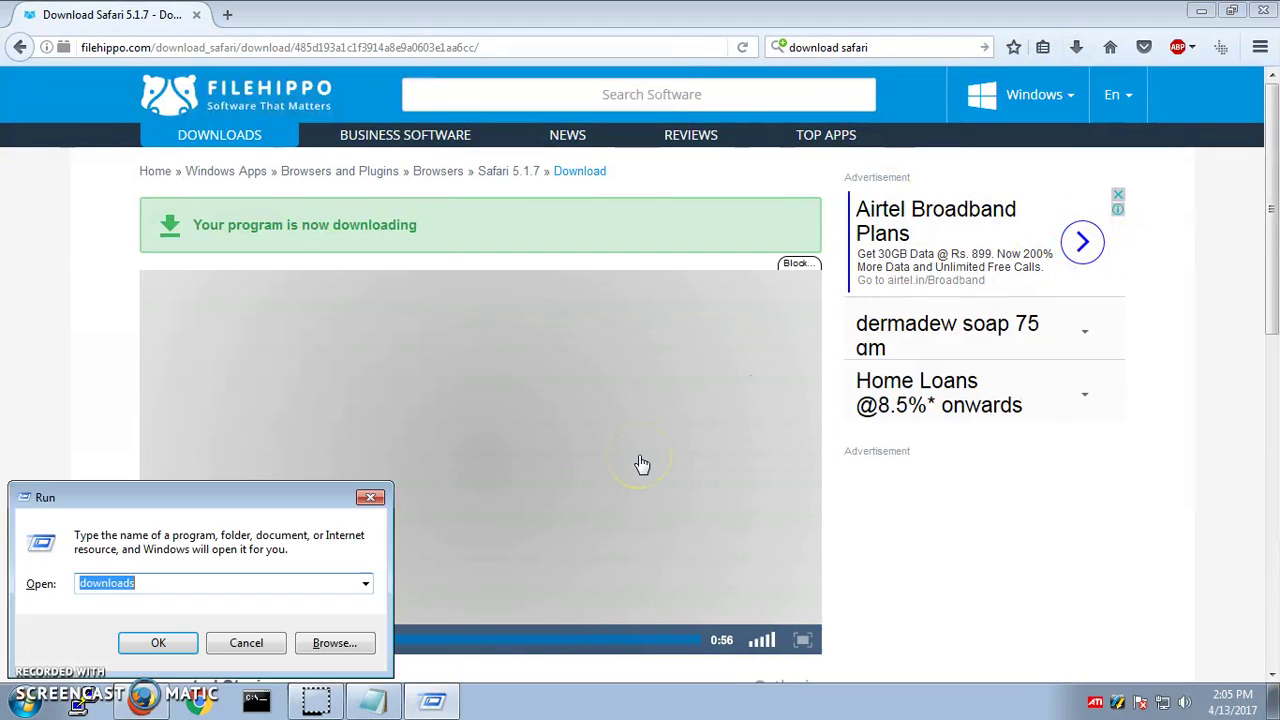
{"action": "key", "text": "Return"}
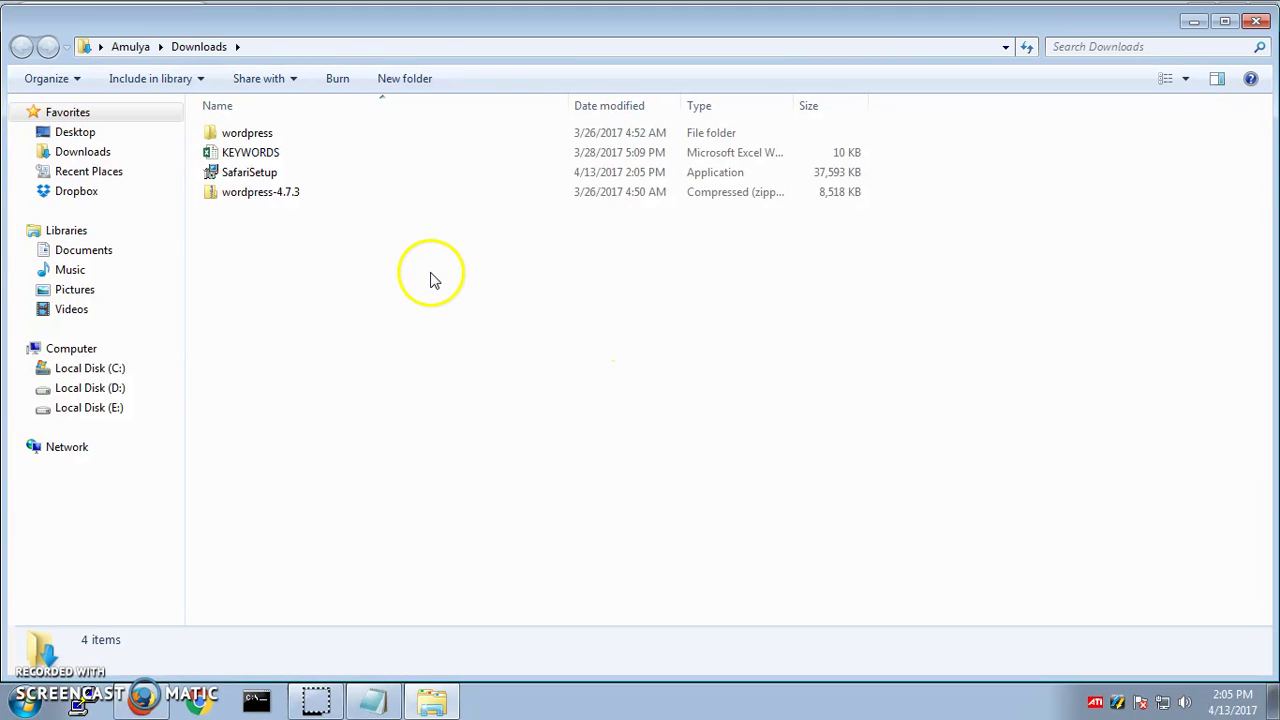
{"action": "left_click", "coordinate": [250, 178]}
{"action": "double_click", "coordinate": [250, 175]}
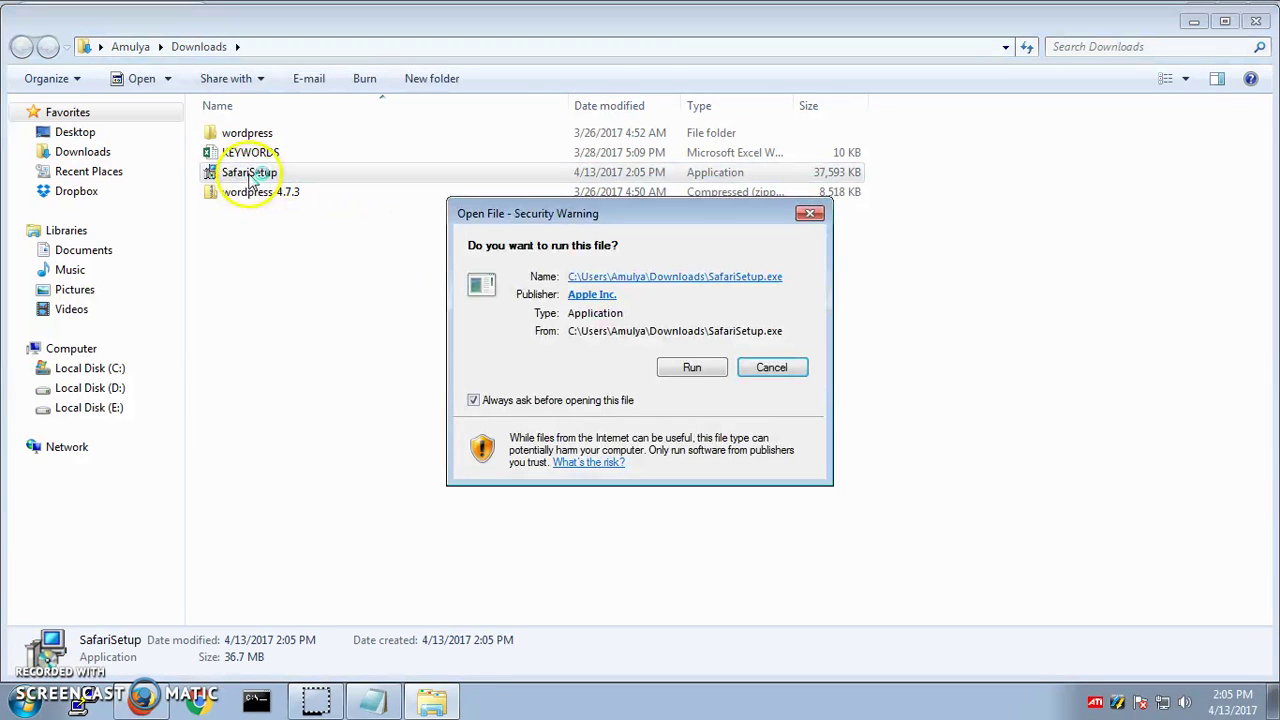
{"action": "left_click", "coordinate": [768, 365]}
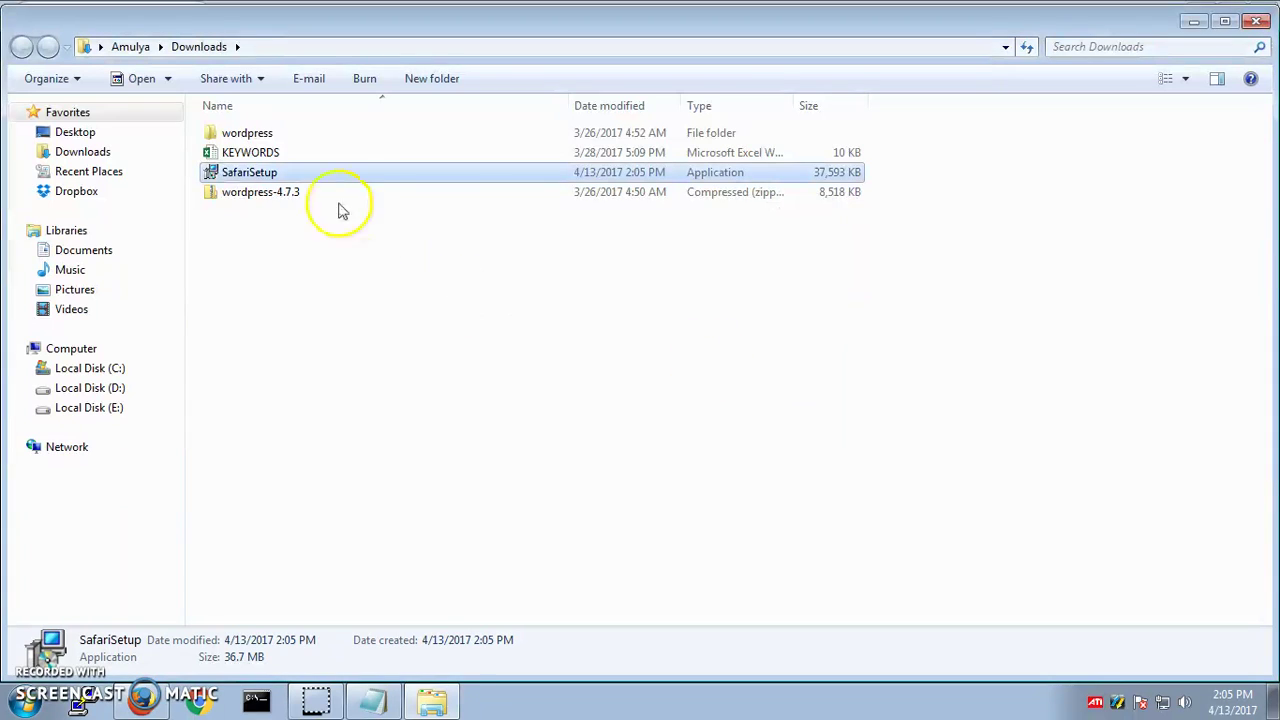
Open SafariSetup from its right-click menu and allow it to run
{"action": "right_click", "coordinate": [297, 175]}
{"action": "left_click", "coordinate": [341, 186]}
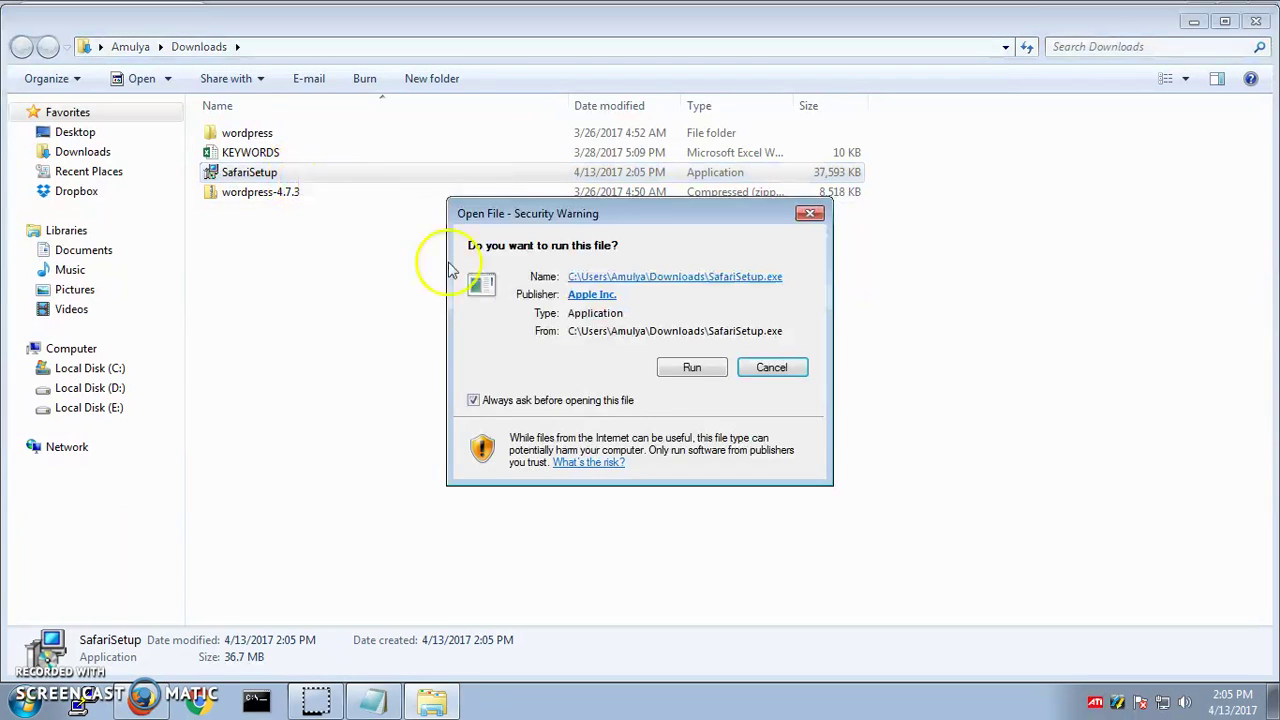
{"action": "left_click", "coordinate": [737, 372]}
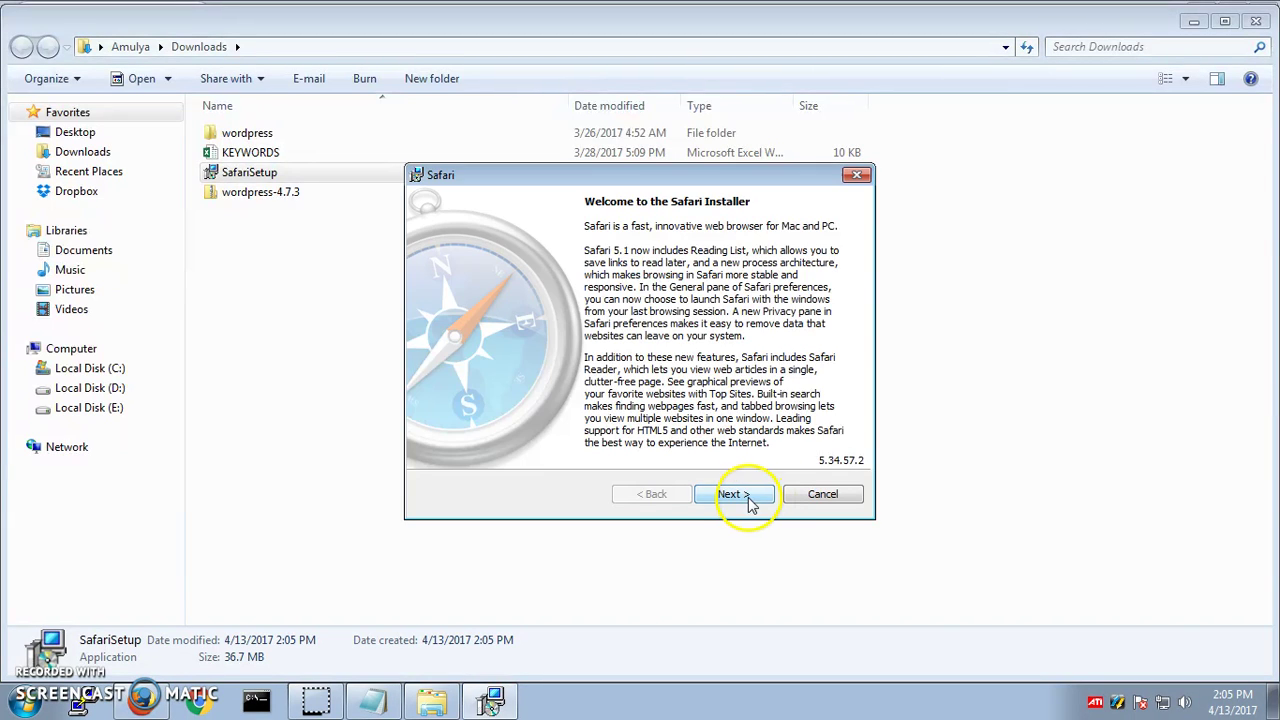
Accept the licence, untick Bonjour and default-browser options, and continue to the destination step
{"action": "left_click", "coordinate": [763, 502]}
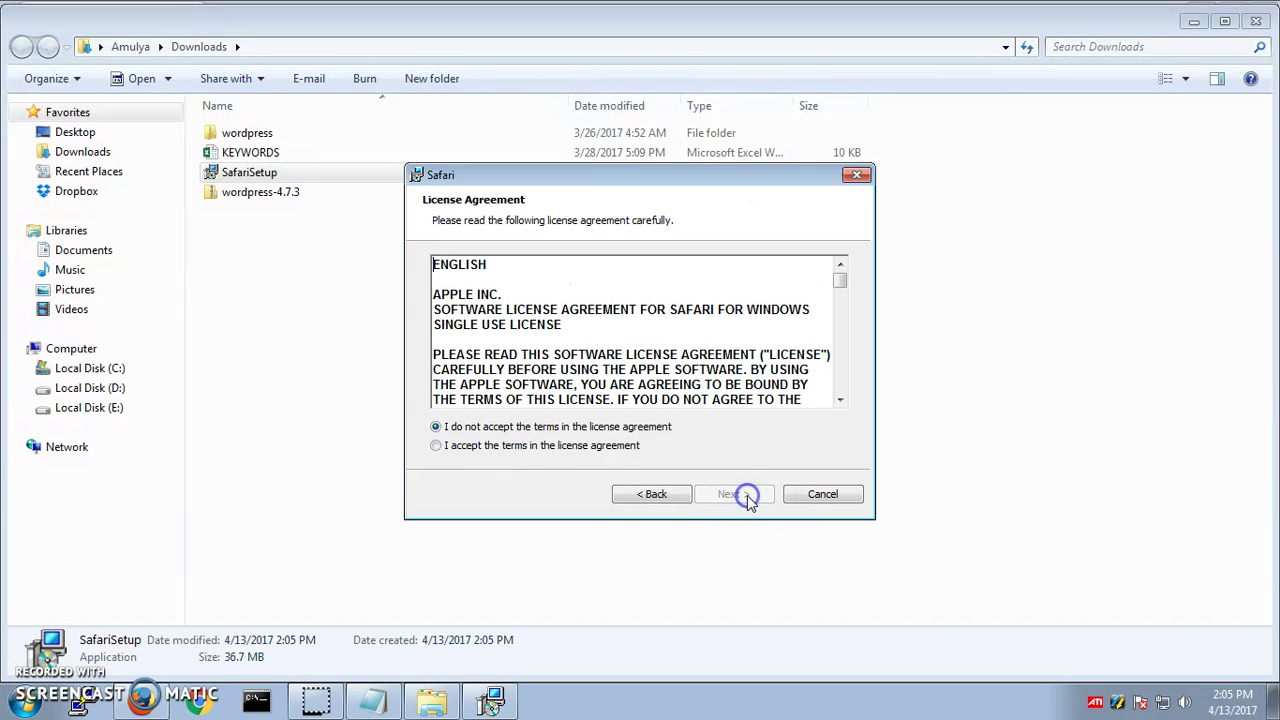
{"action": "left_click", "coordinate": [437, 447]}
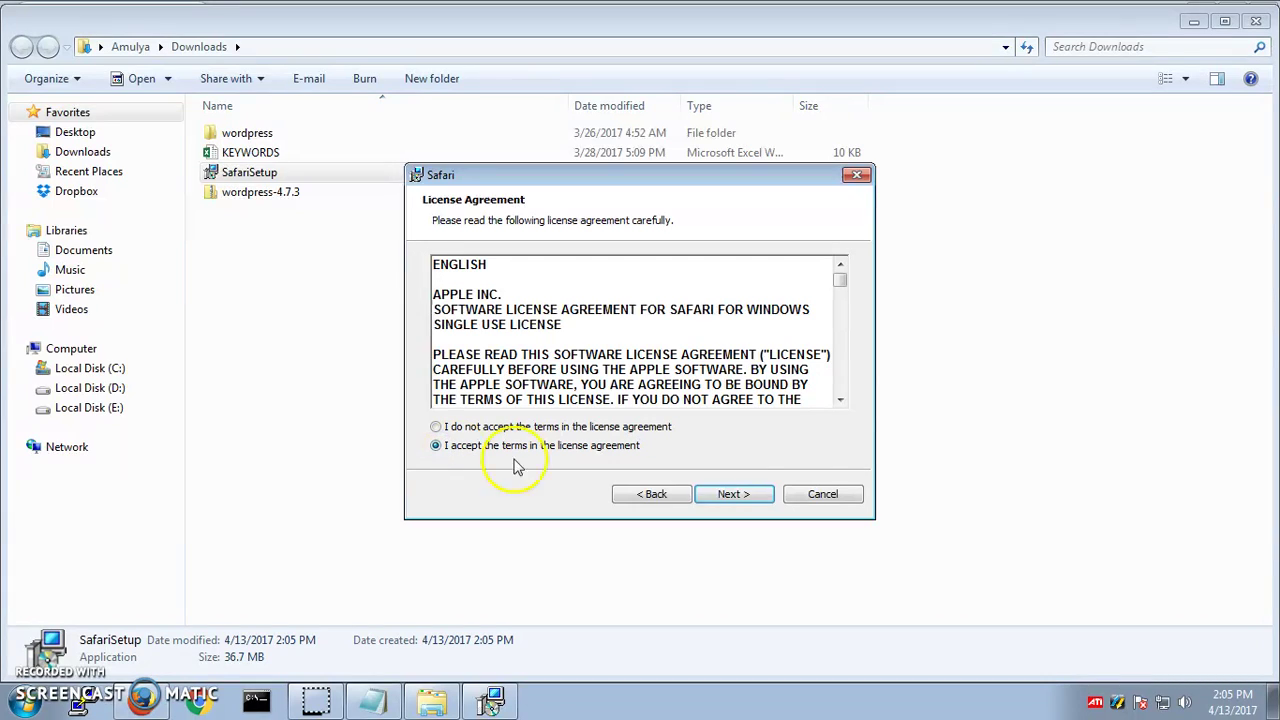
{"action": "left_click", "coordinate": [737, 494]}
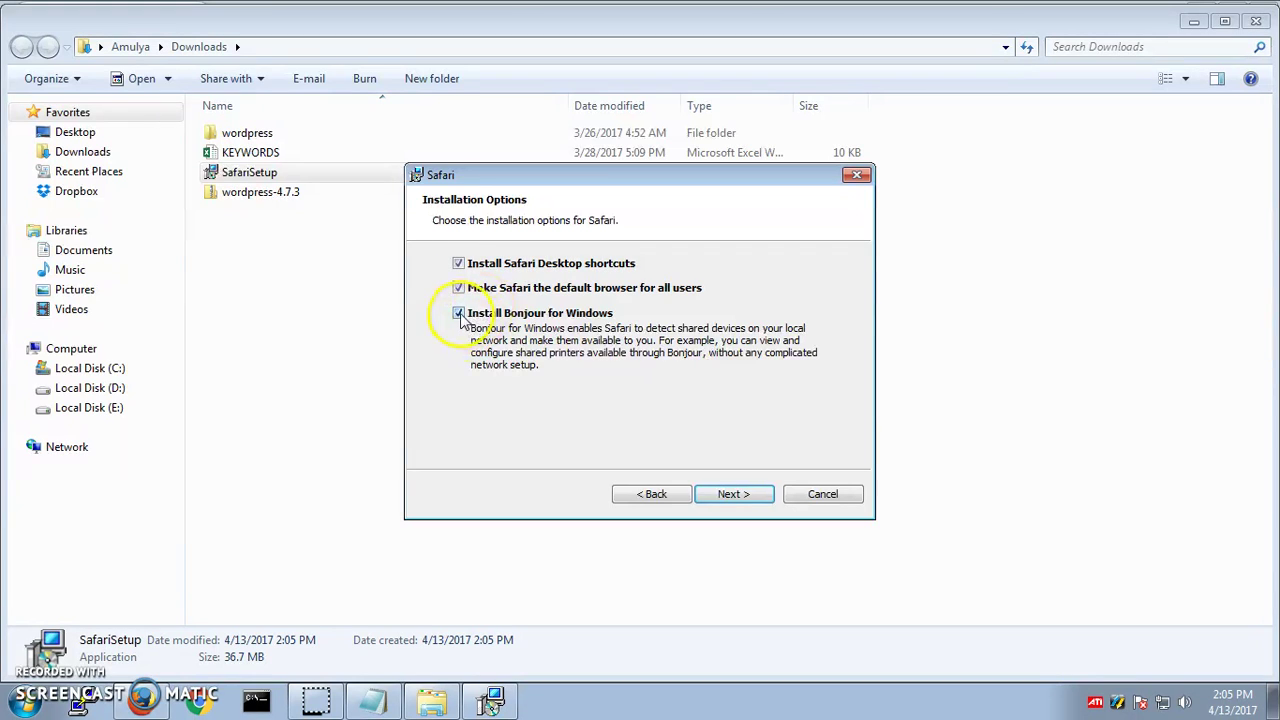
{"action": "left_click", "coordinate": [460, 315]}
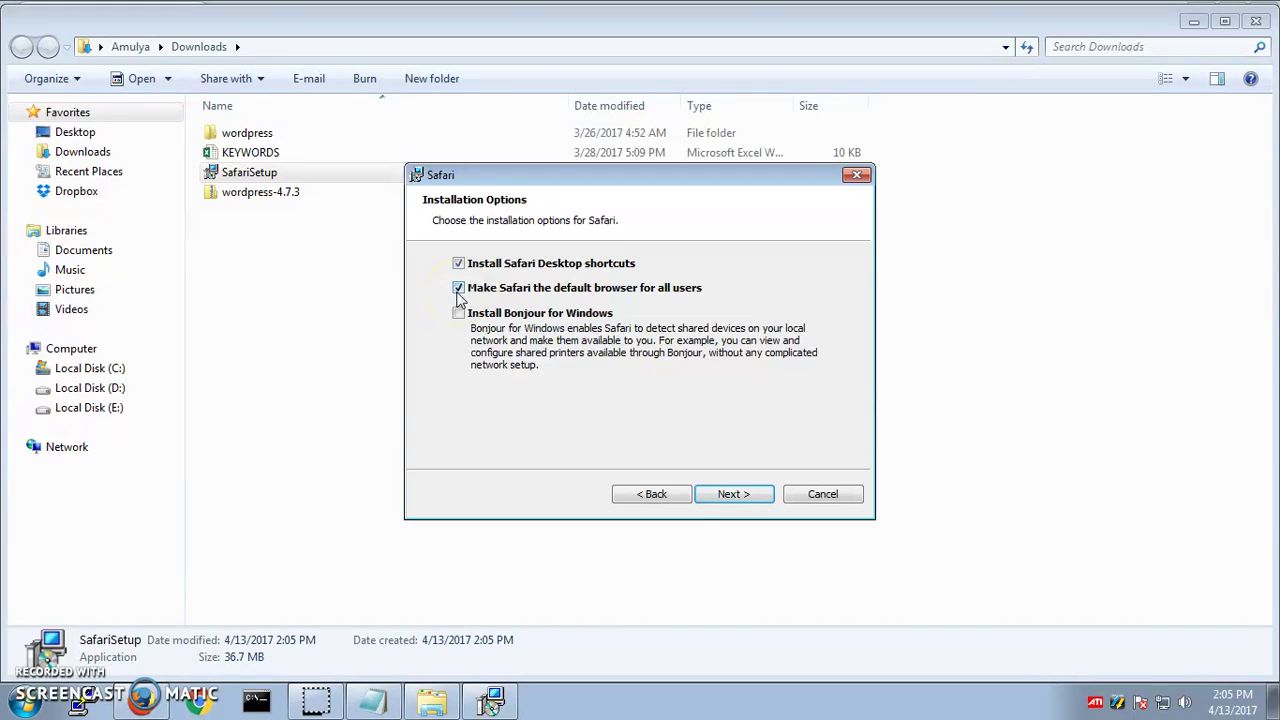
{"action": "left_click", "coordinate": [458, 290]}
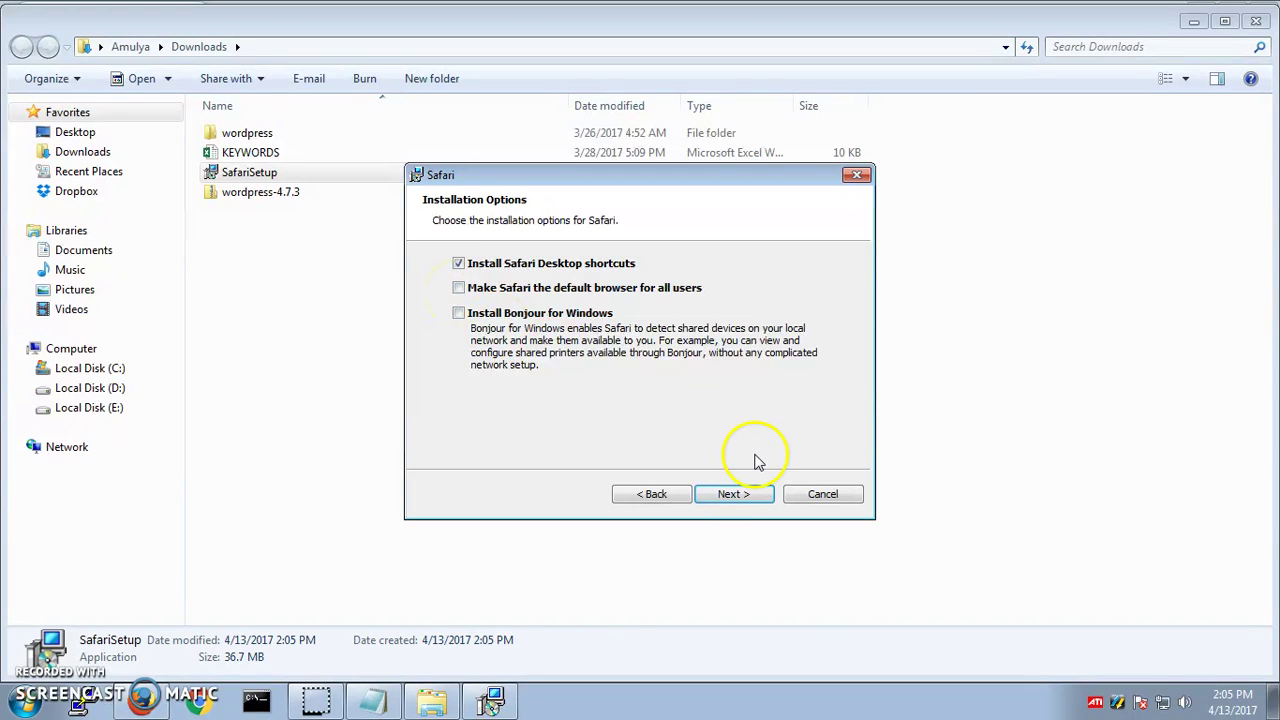
{"action": "left_click", "coordinate": [738, 503]}
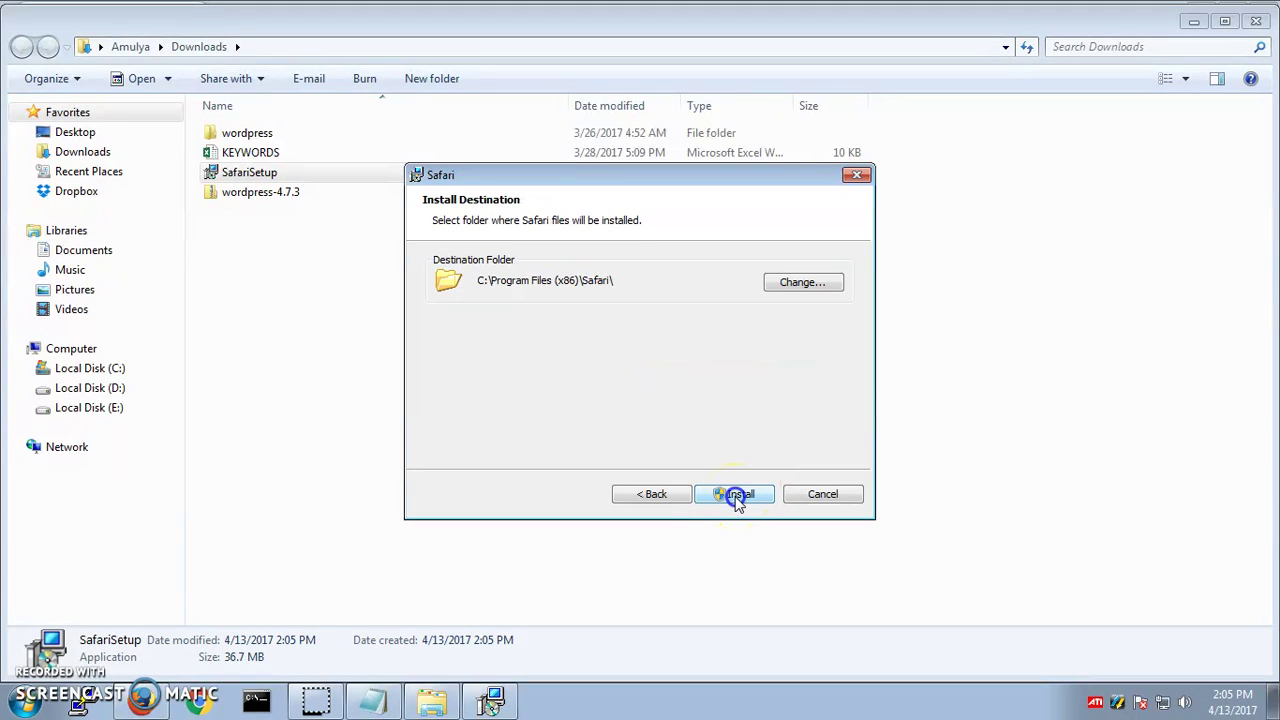
Start the installation, close the Downloads window, and reopen the Apple Safari downloads page in Firefox
{"action": "left_click", "coordinate": [738, 503]}
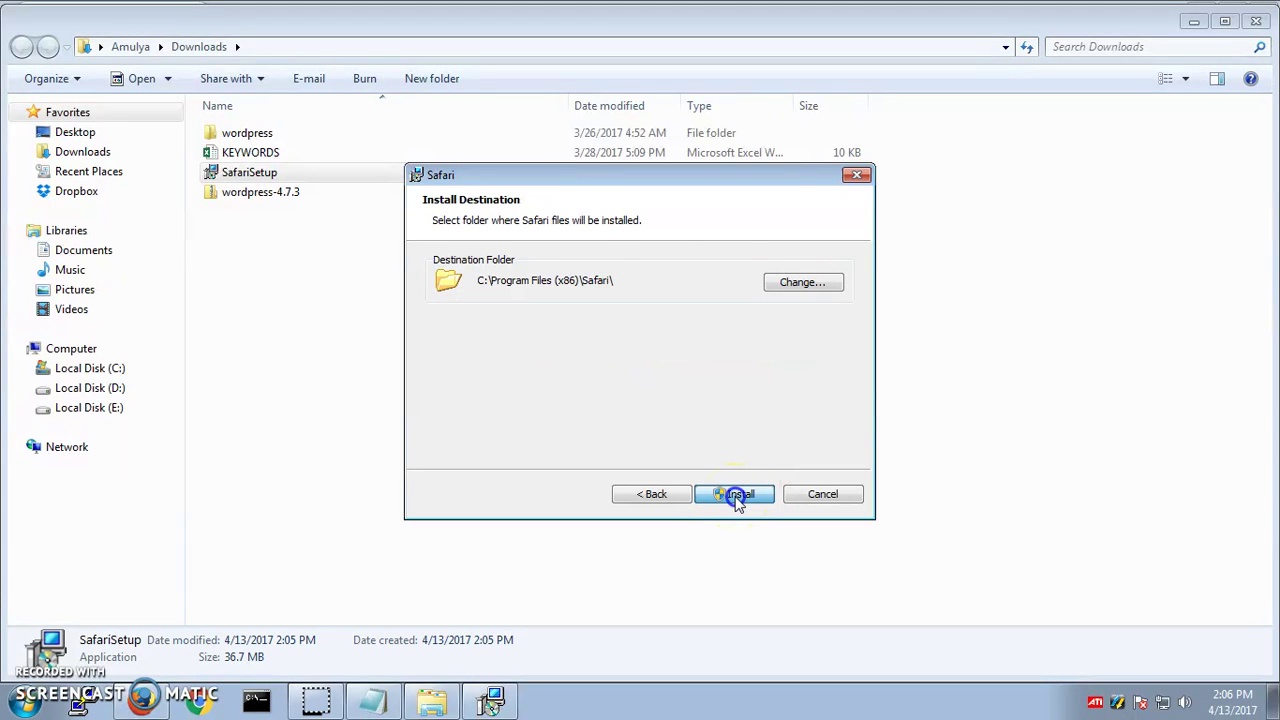
{"action": "left_click", "coordinate": [1256, 21]}
{"action": "left_click", "coordinate": [26, 46]}
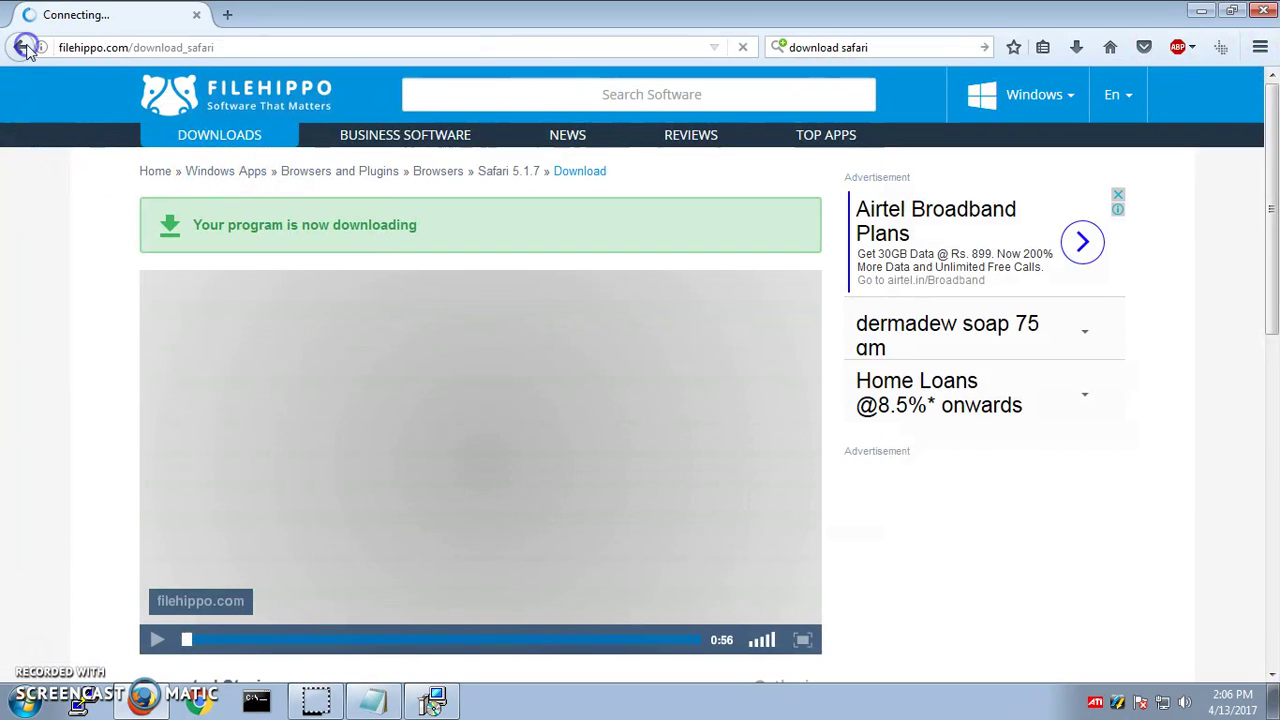
{"action": "right_click", "coordinate": [26, 46]}
{"action": "left_click", "coordinate": [103, 117]}
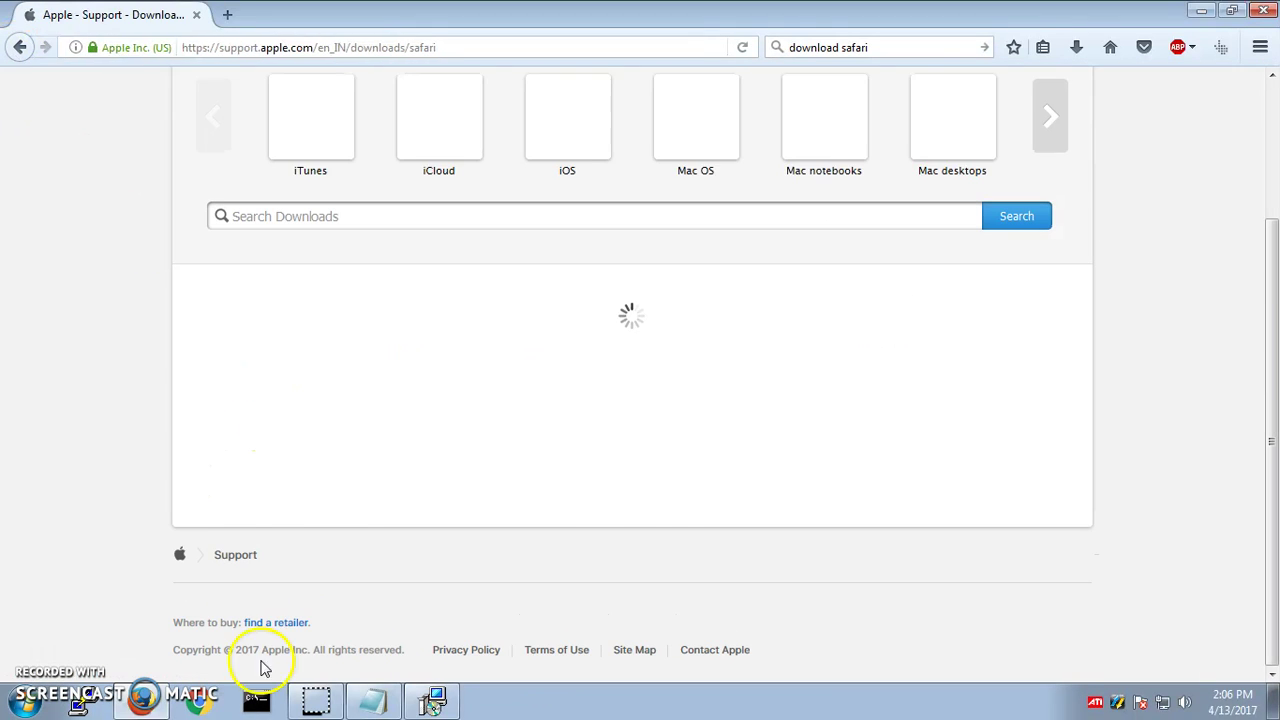
Return to the installer, grant it permission to make changes, and let the installation complete
{"action": "left_click", "coordinate": [433, 700]}
{"action": "left_click", "coordinate": [492, 700]}
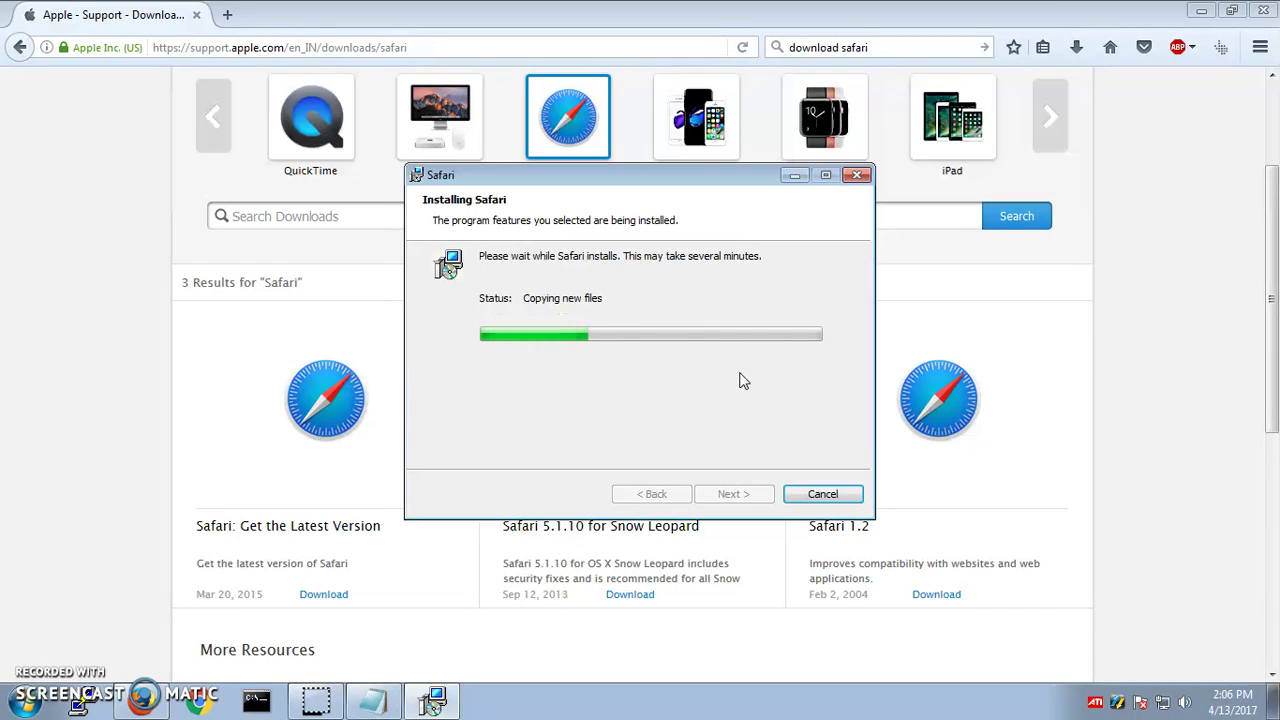
{"action": "left_click", "coordinate": [743, 402]}
{"action": "left_click", "coordinate": [747, 420]}
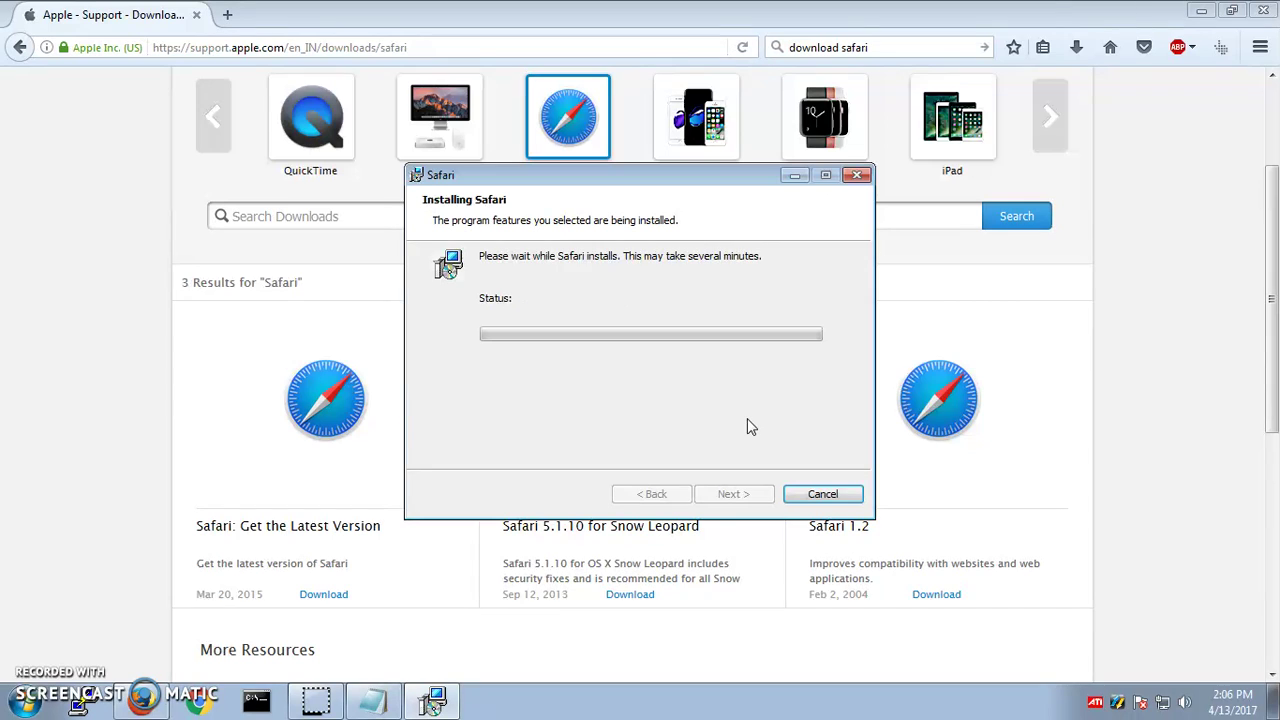
{"action": "left_click", "coordinate": [708, 480]}
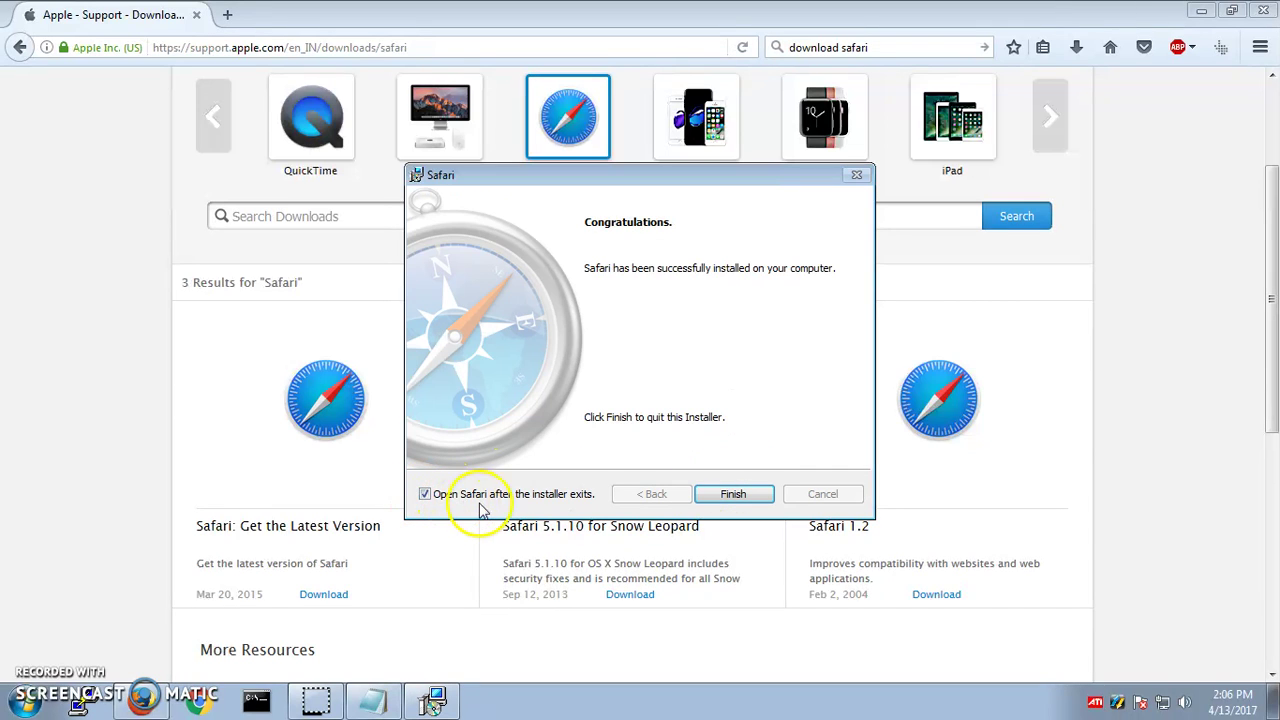
Finish the installer with 'Open Safari' ticked so Safari launches on the apple.com start page
{"action": "left_click", "coordinate": [733, 494]}
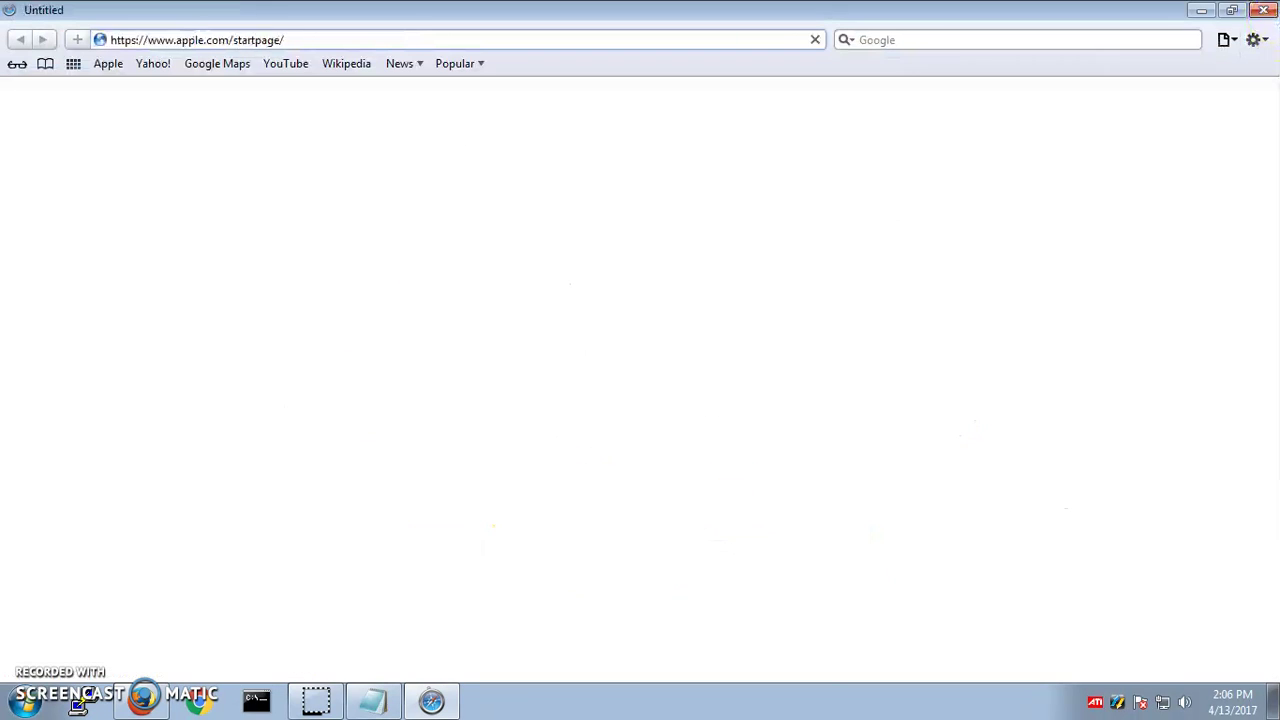